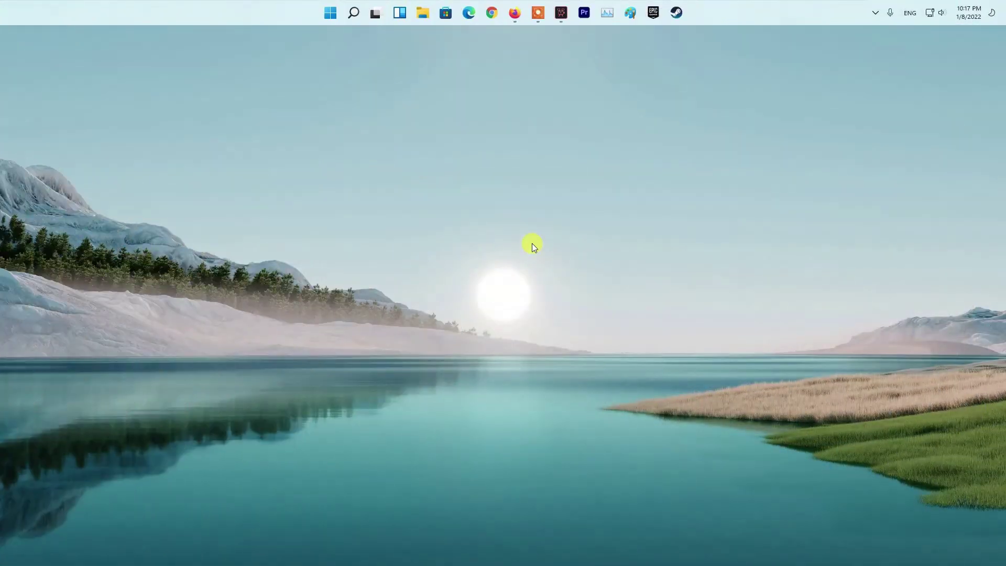
- Open Chrome and load the pasted Activision Online Services address
left_click(494, 16)
left_click(355, 49)
type("https://support.activision.com/onlineservices.Call%20of%20Duty:%20Warzone.html")
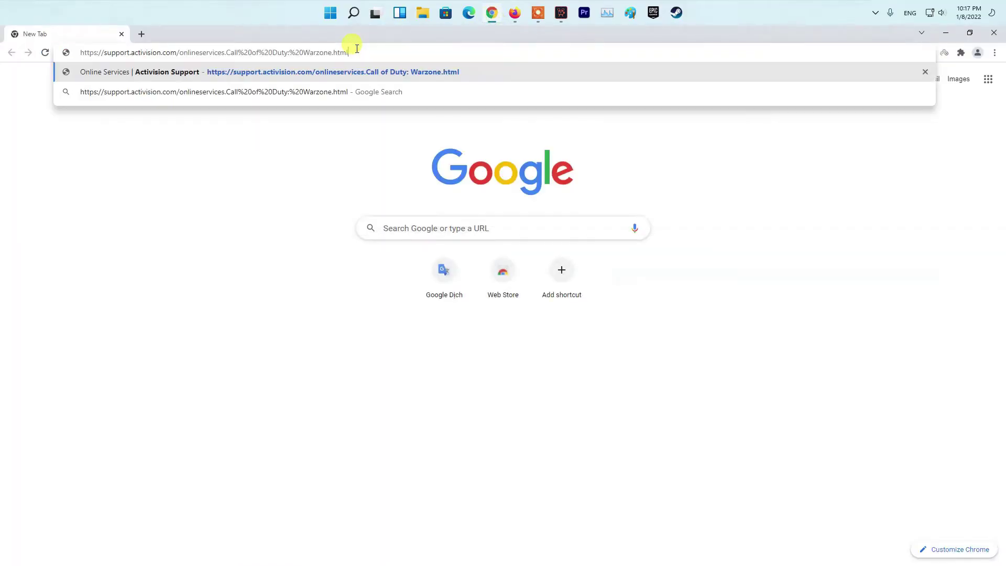
key("Return")
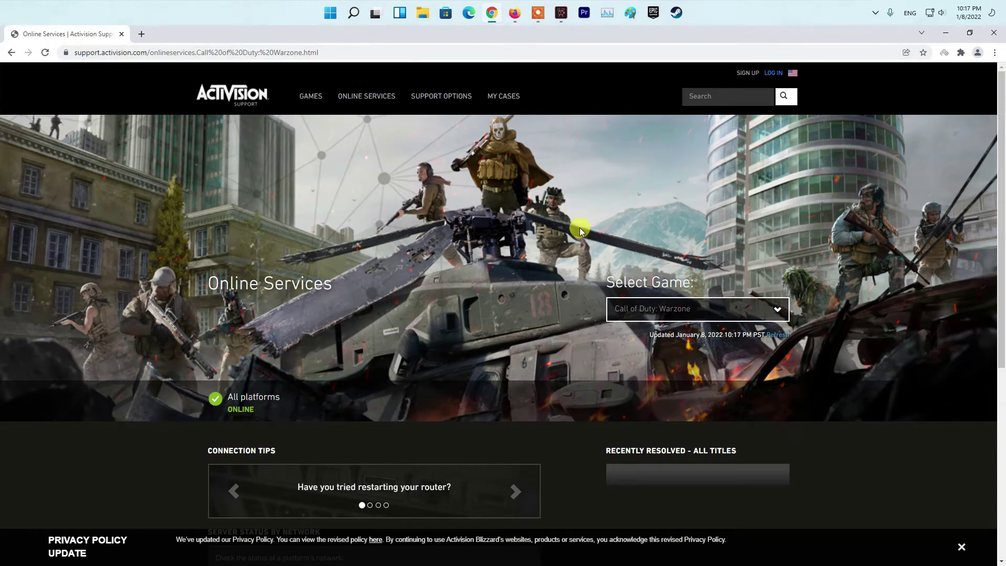
- Keep Call of Duty: Warzone selected and check the All platforms server status
left_click(778, 308)
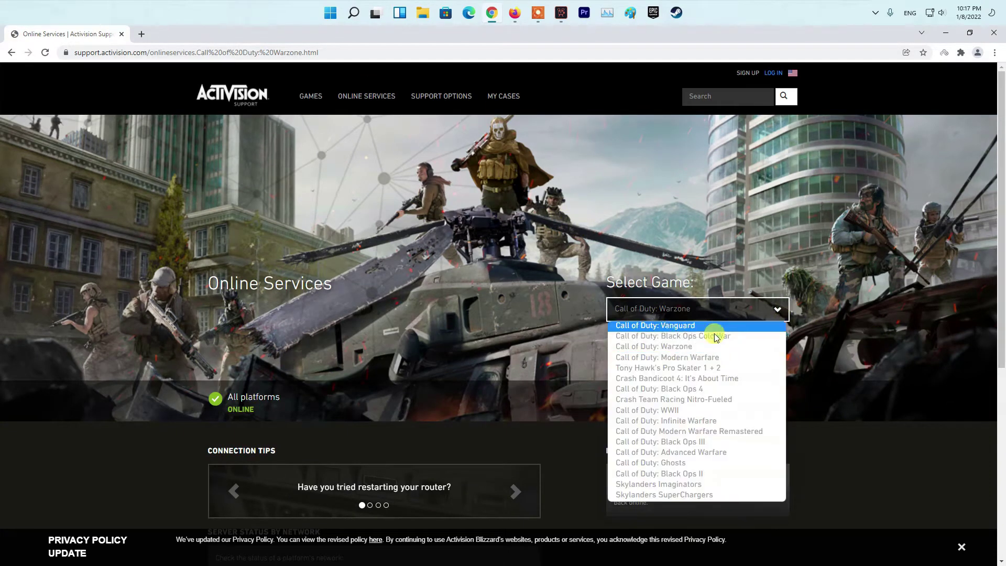
left_click(705, 350)
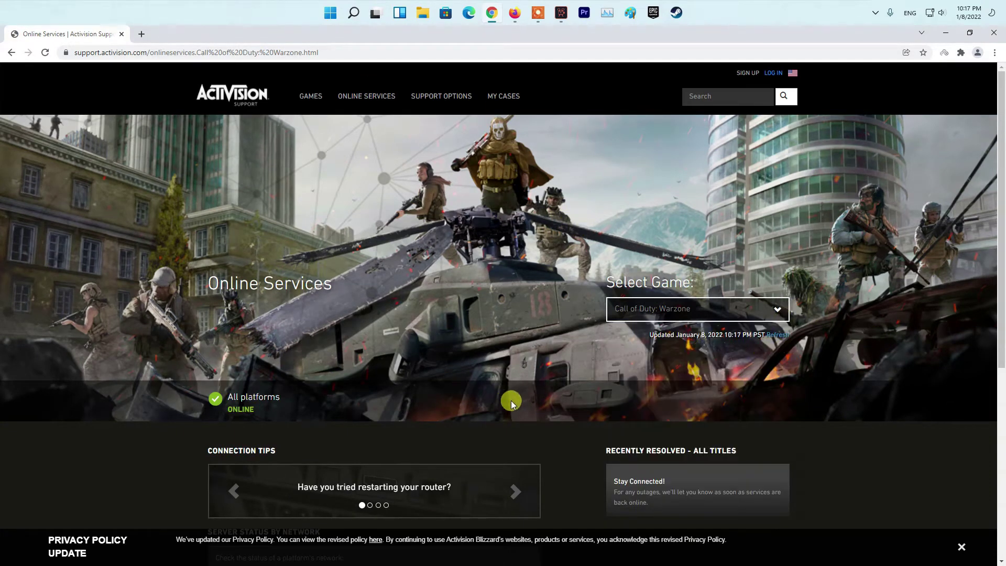
left_click_drag(721, 333, 640, 337)
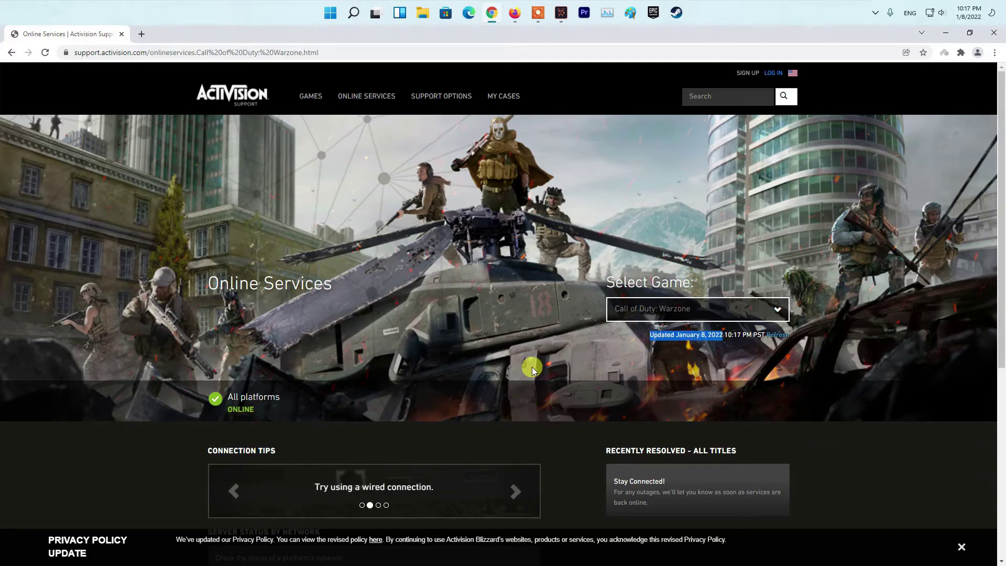
scroll(532, 367, "down", 2)
scroll(530, 364, "down", 1)
left_click(572, 391)
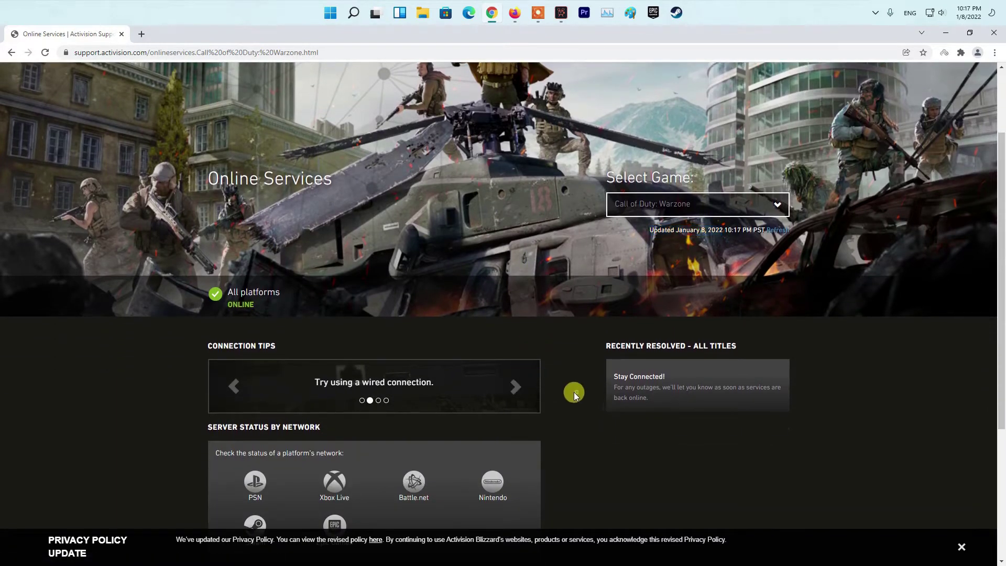
left_click_drag(221, 290, 281, 294)
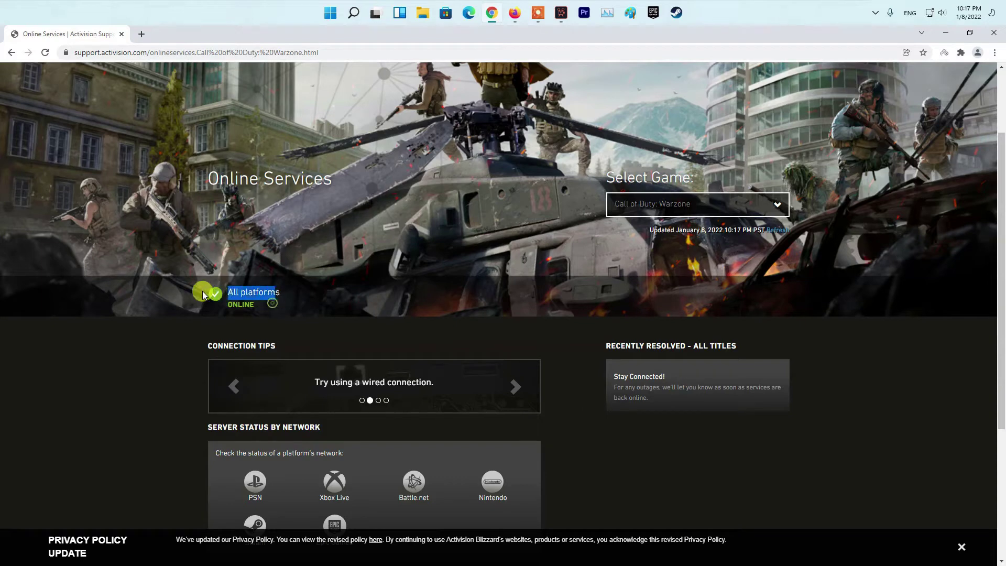
scroll(597, 409, "down", 1)
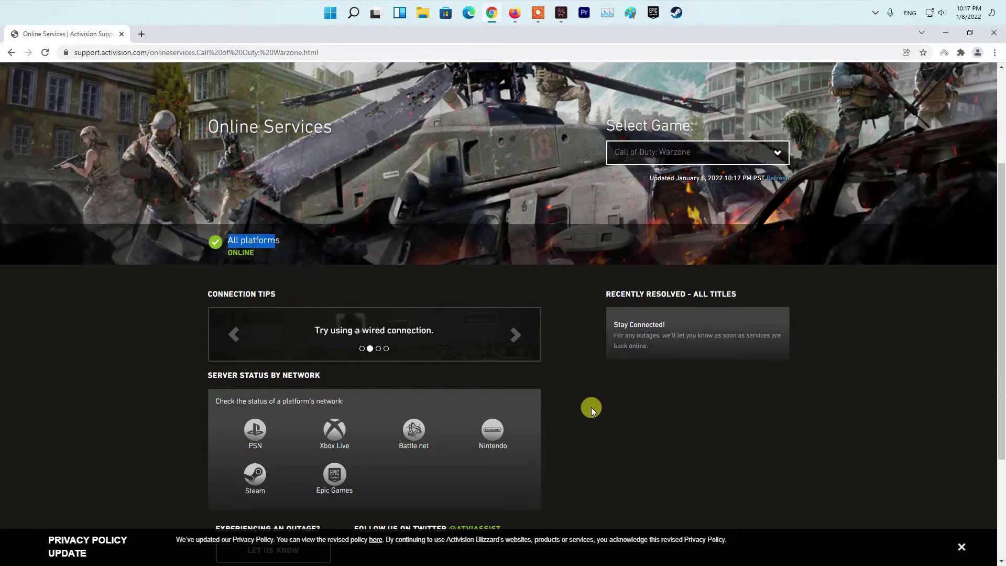
left_click(245, 251)
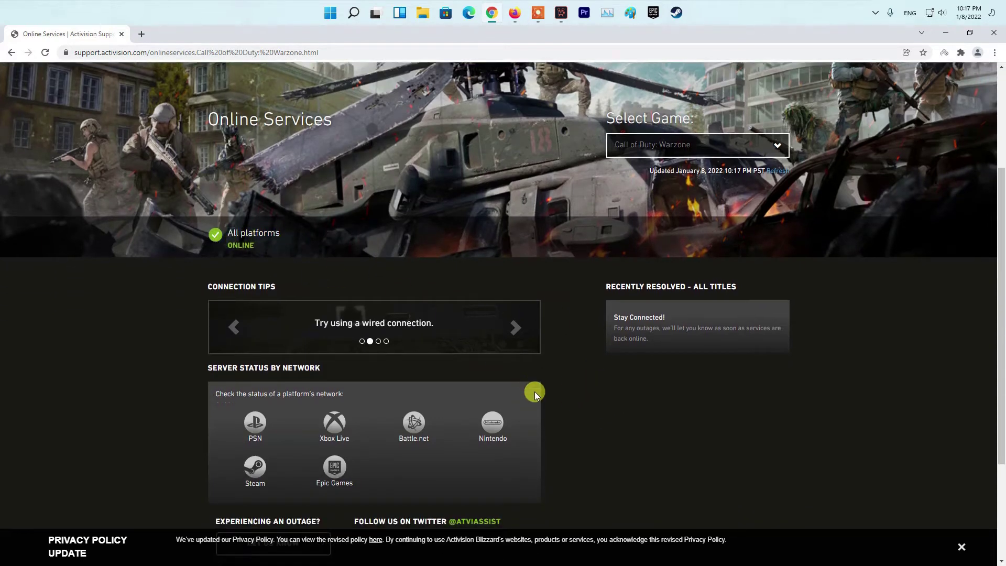
scroll(550, 389, "down", 2)
scroll(578, 387, "up", 1)
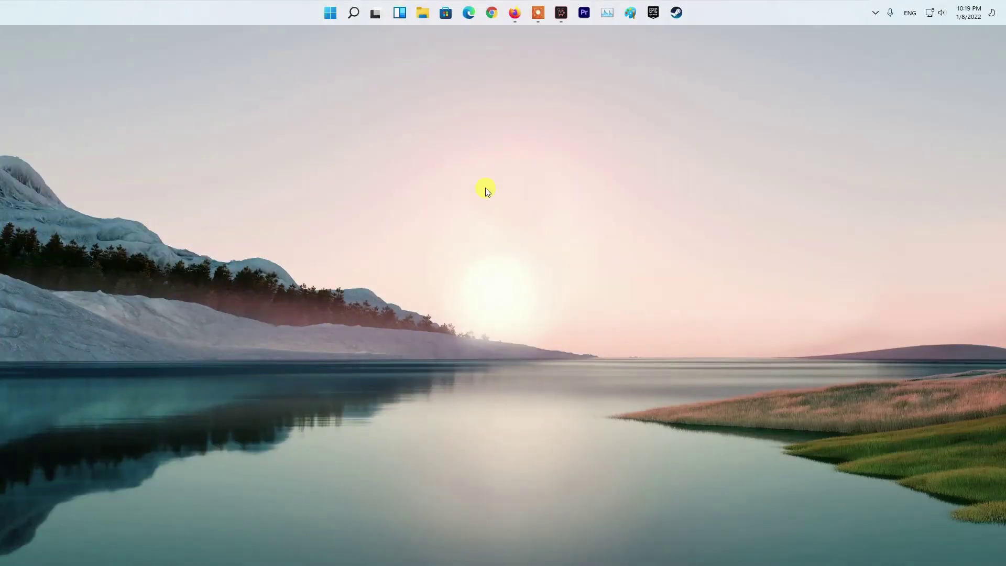
key("super")
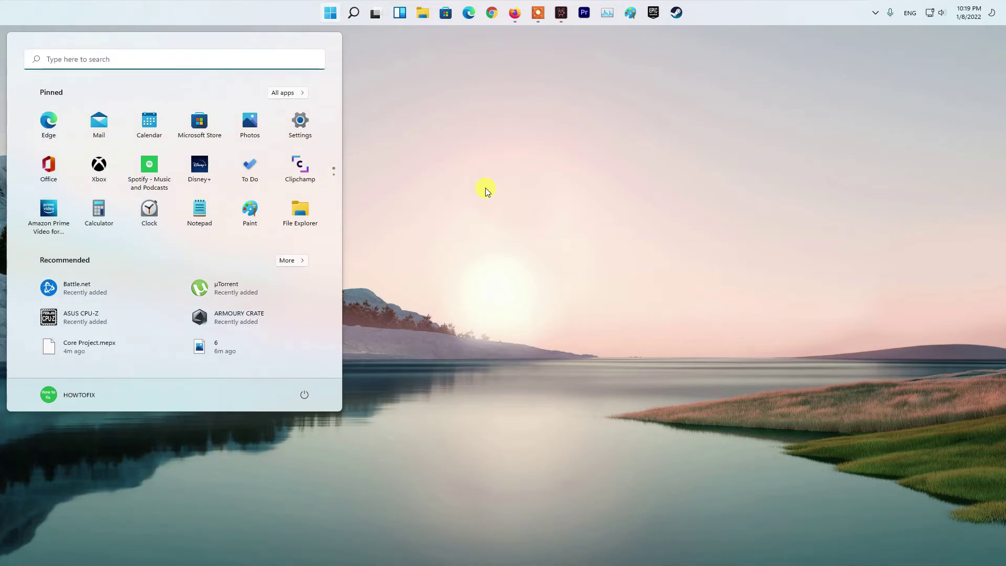
type("cmd")
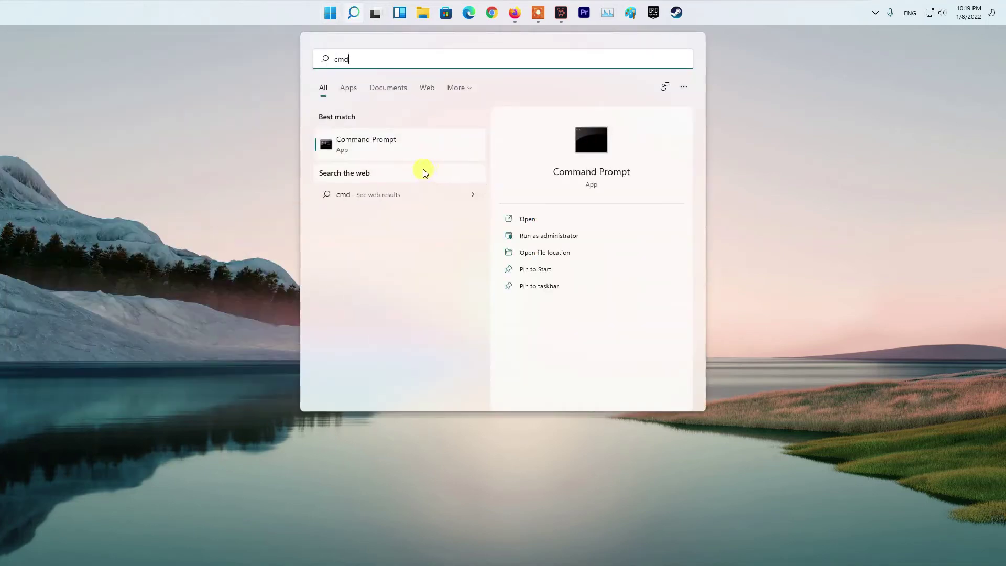
right_click(383, 145)
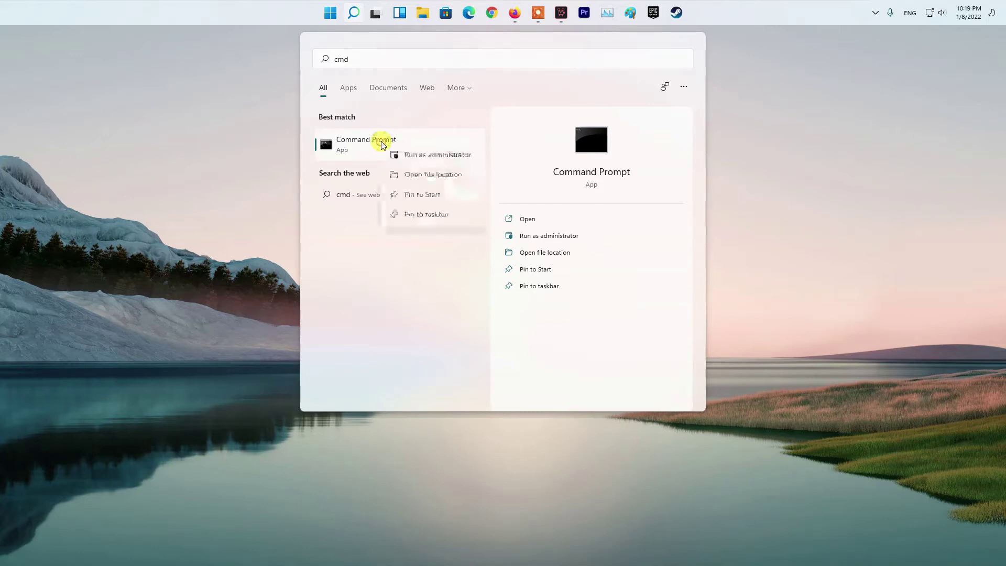
left_click(438, 156)
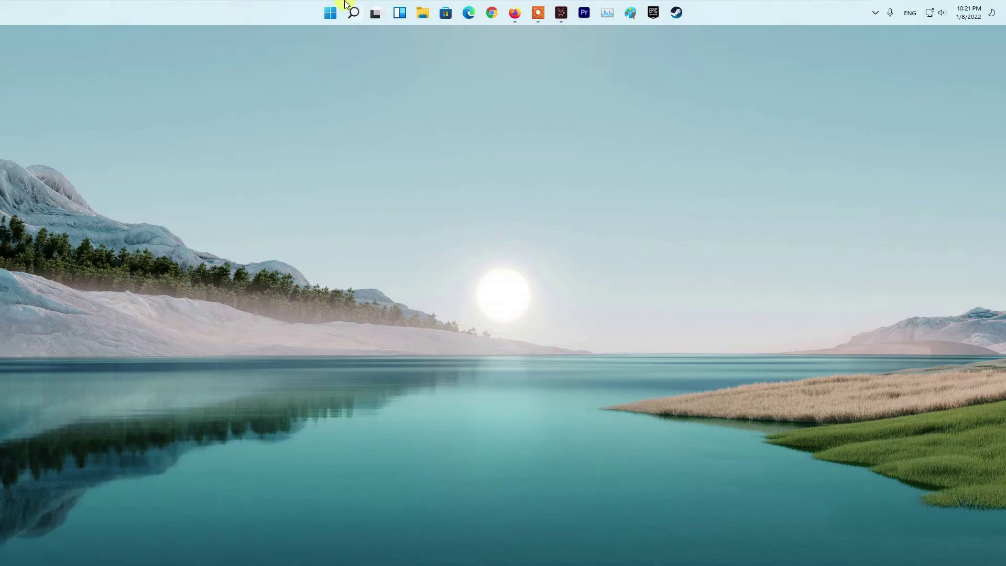
- Search the Start menu for ncpa.cpl and open the Network Connections control panel item
left_click(330, 13)
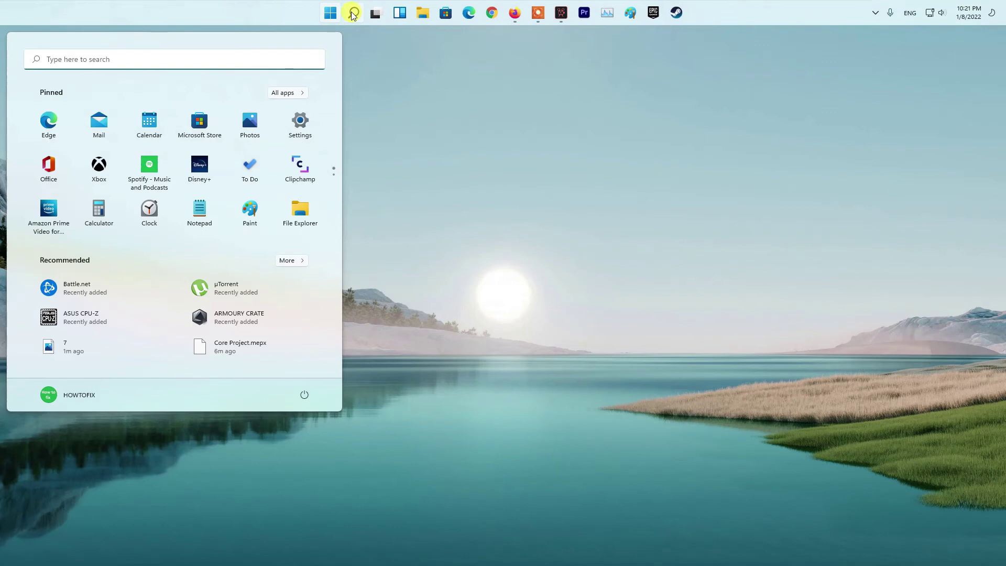
left_click(352, 14)
type("ncpa.cpl")
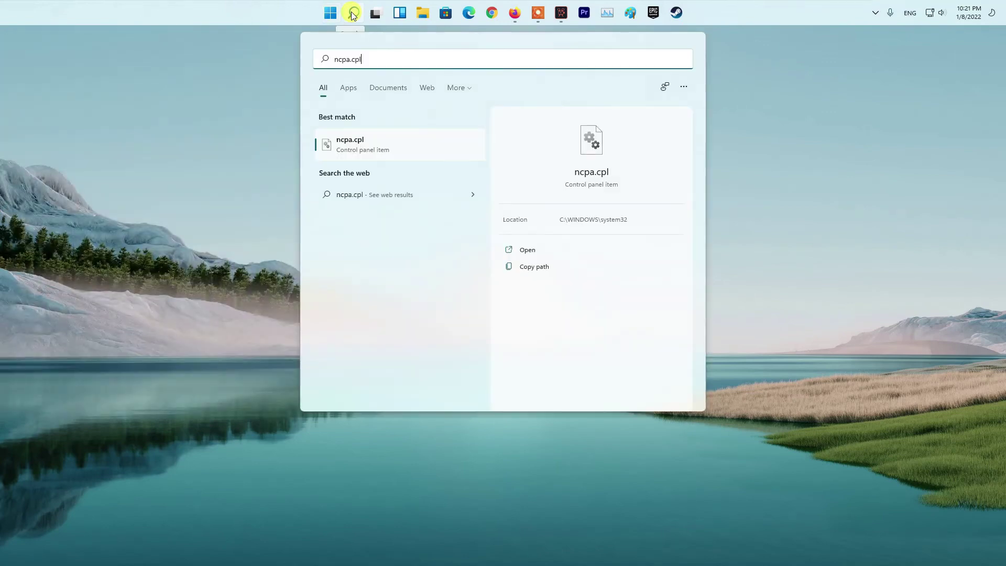
left_click(367, 157)
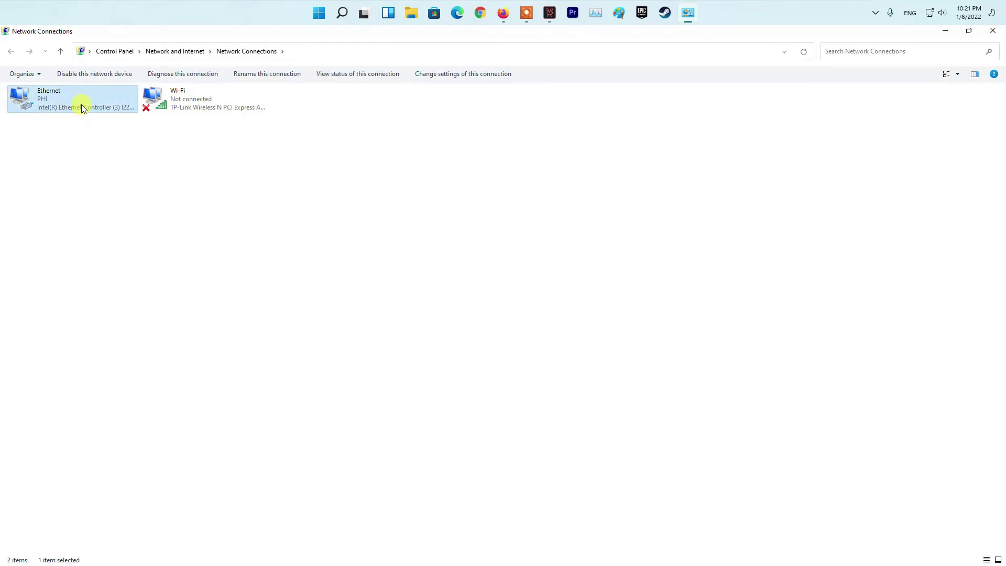
- Open Ethernet Properties, centre the dialog, and select Internet Protocol Version 4 (TCP/IPv4)
right_click(82, 106)
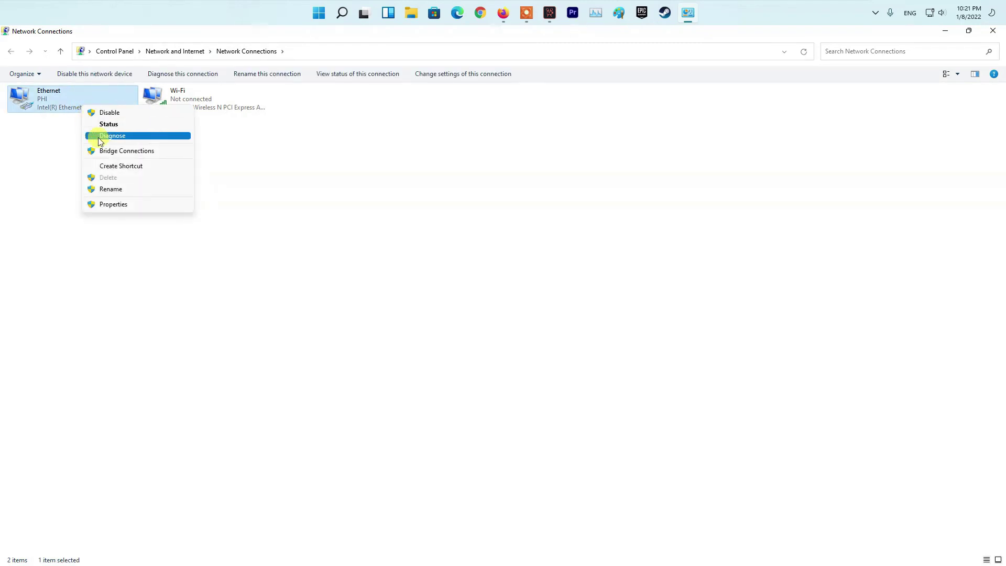
left_click(123, 205)
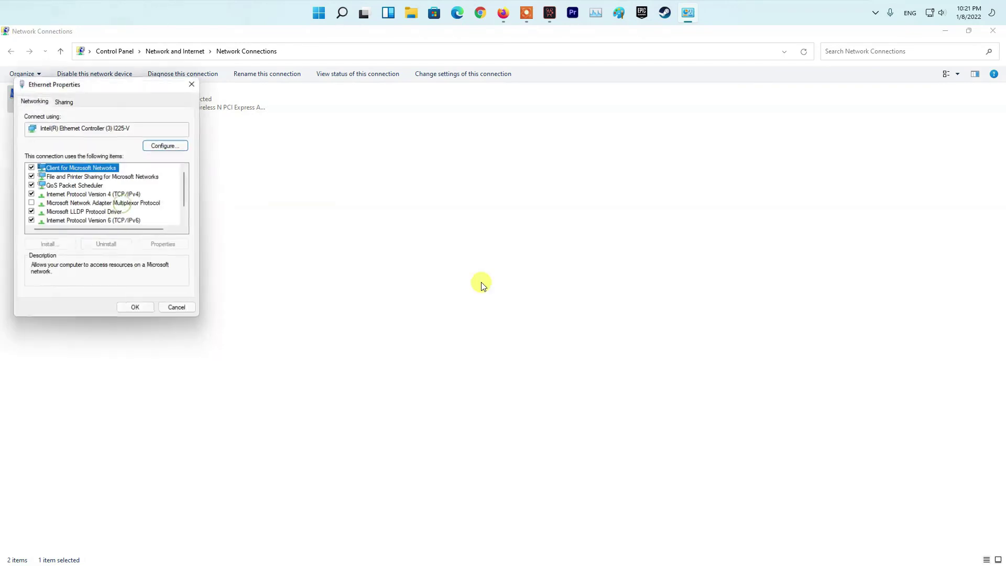
left_click_drag(159, 79, 577, 153)
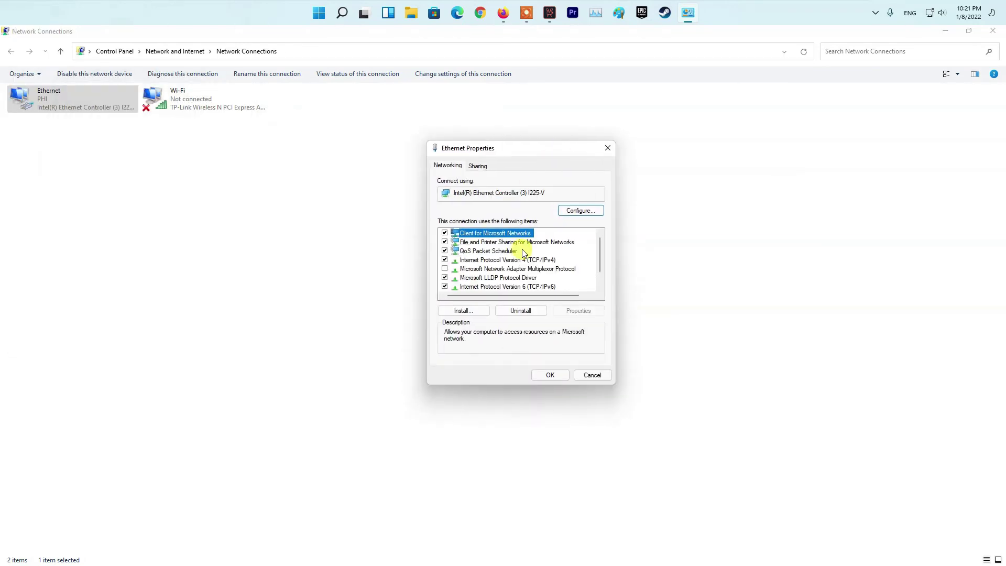
left_click_drag(601, 252, 584, 261)
left_click(494, 242)
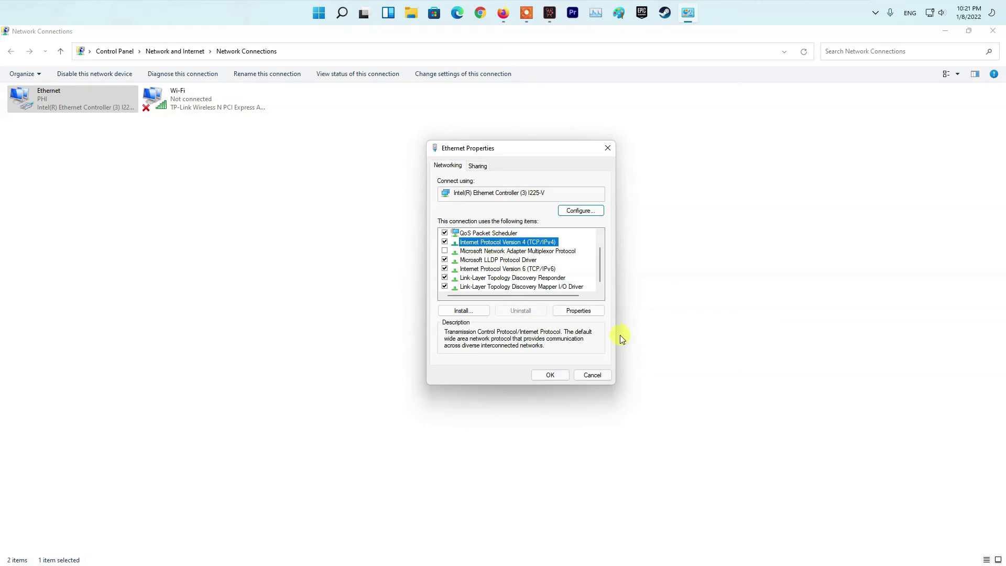
- Give Ethernet IPv4 manual DNS servers 8.8.8.8 and 8.8.4.4 and confirm with OK
left_click(578, 311)
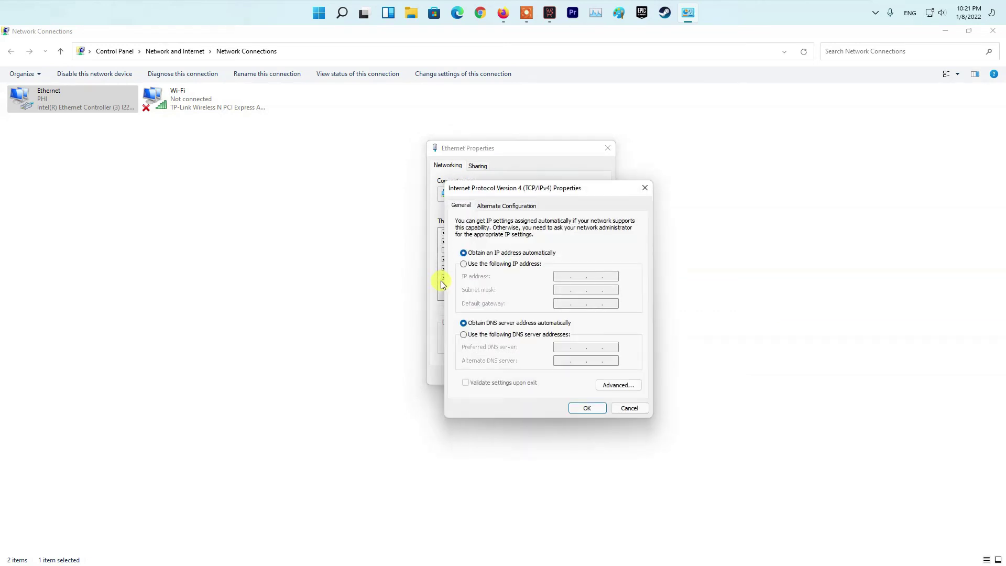
left_click(464, 334)
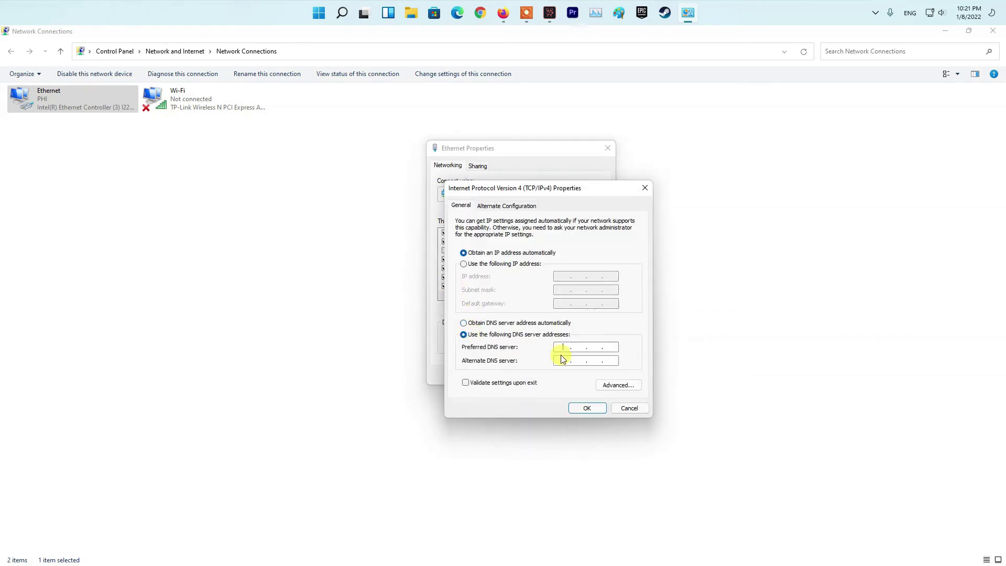
type("8.8.")
type("8.")
type("8")
left_click(587, 412)
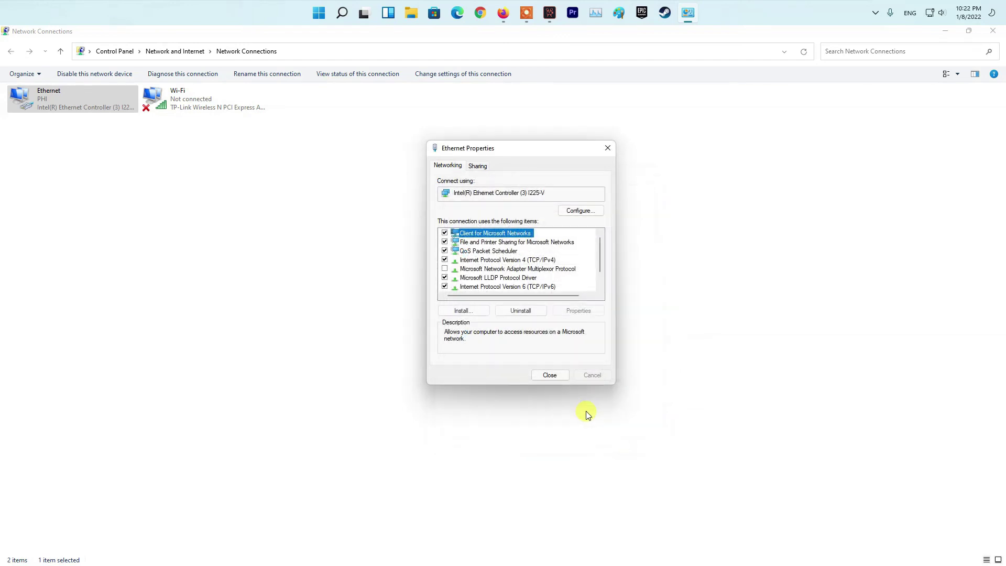
- Close the Ethernet Properties dialog
left_click(552, 375)
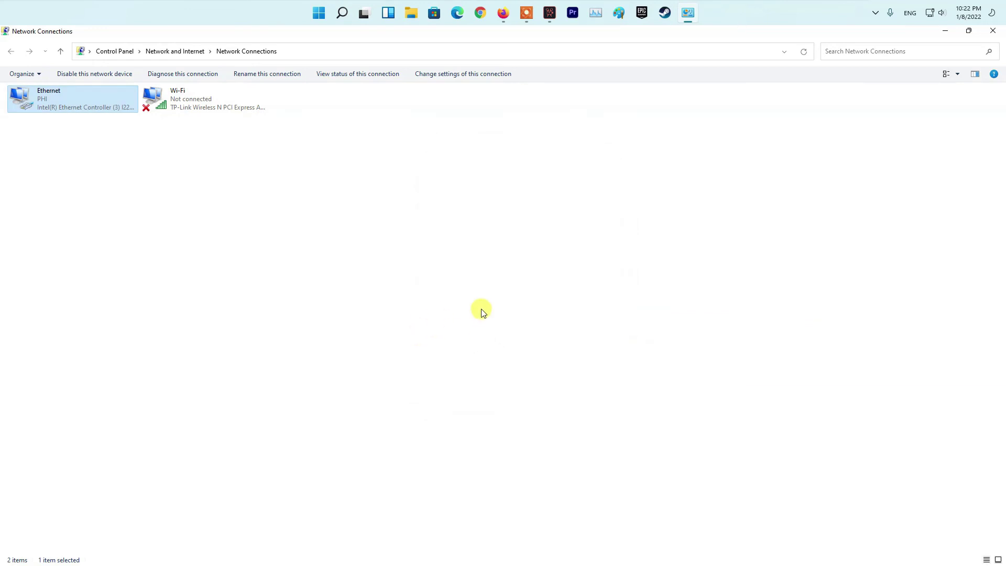